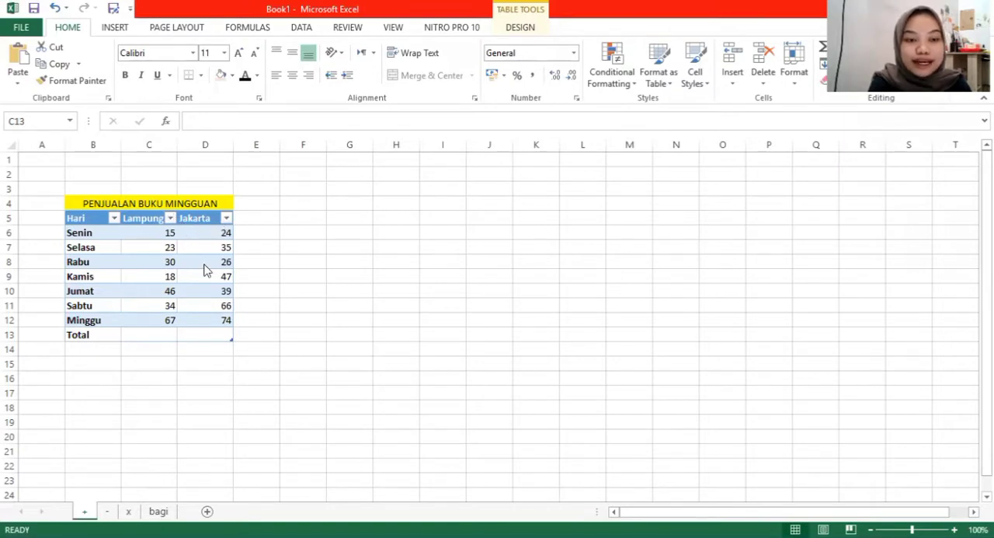
Step: Enter =sum(C6+C7+C8+C9+C10+C11+C12) in C13 to total the Lampung sales
click(142, 332)
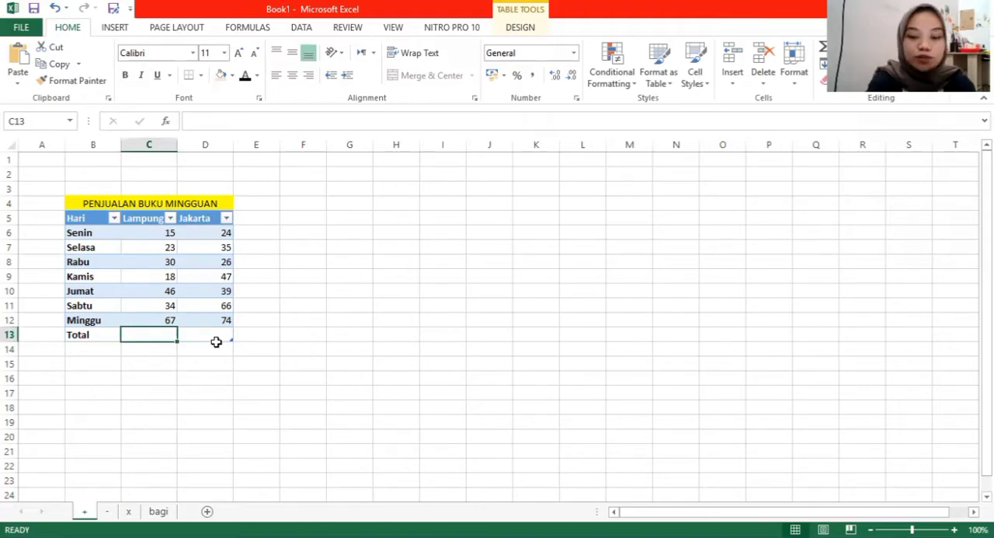
text(=s)
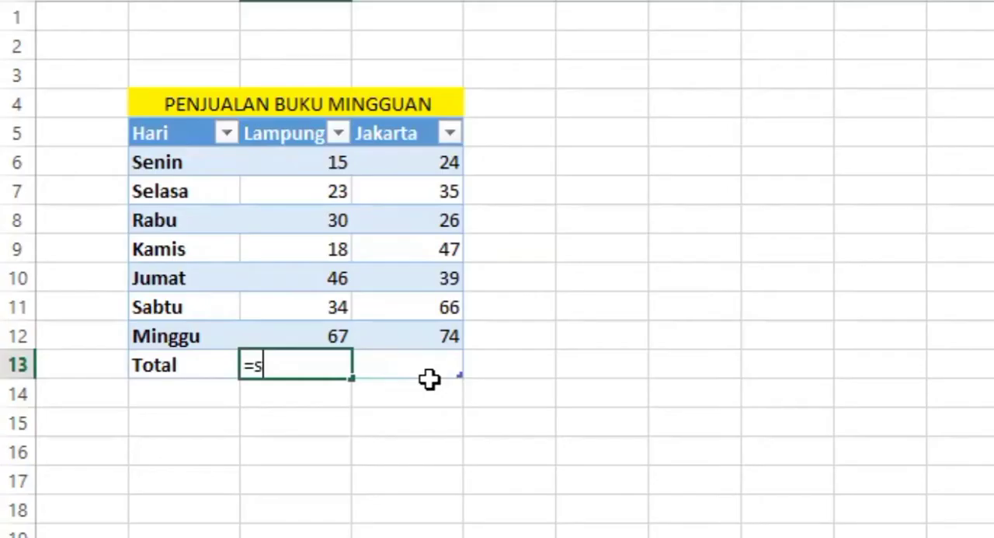
text(um()
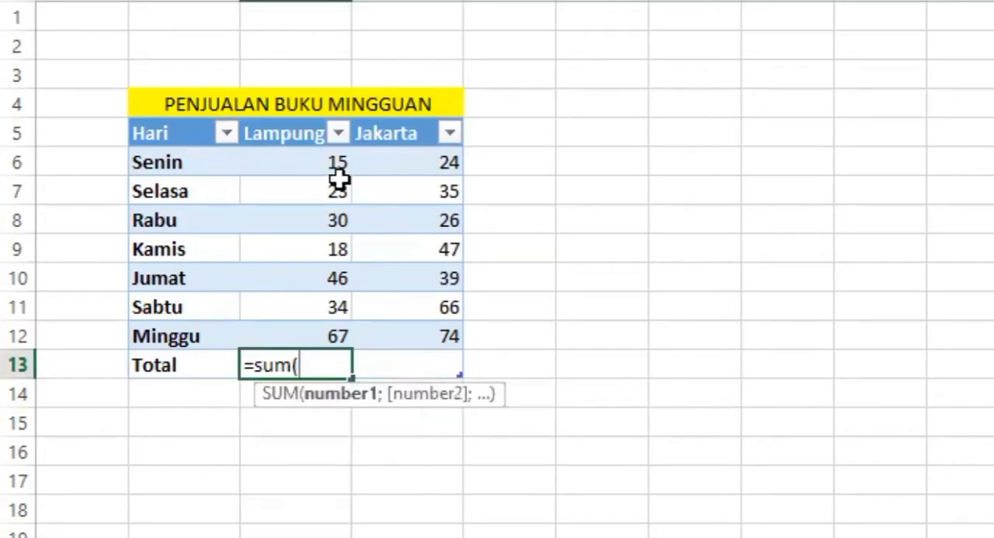
click(317, 160)
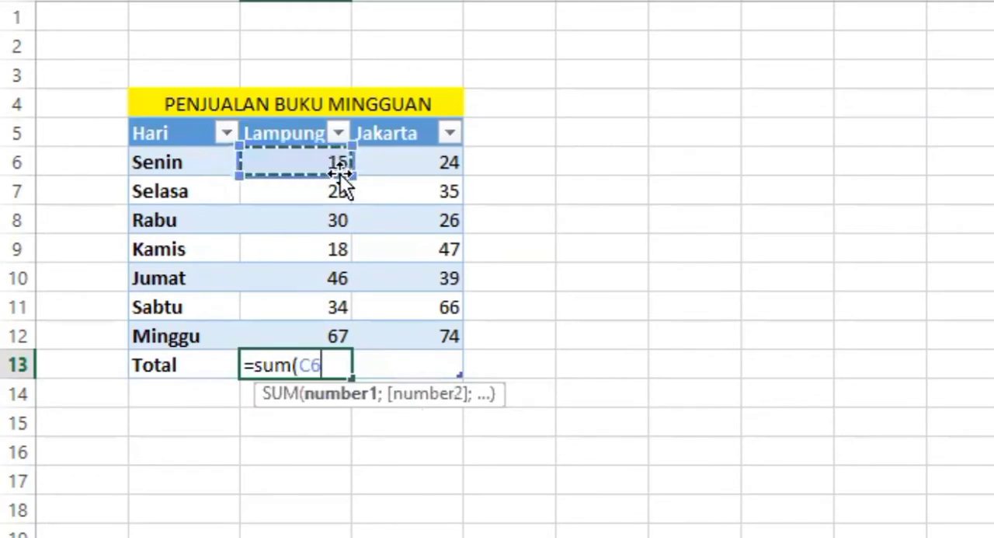
text(+)
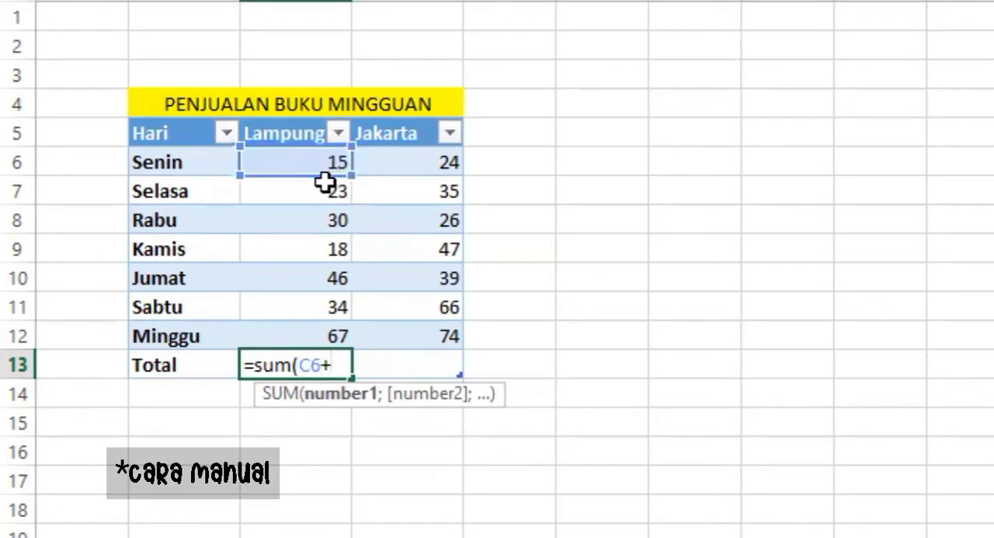
click(324, 183)
text(+)
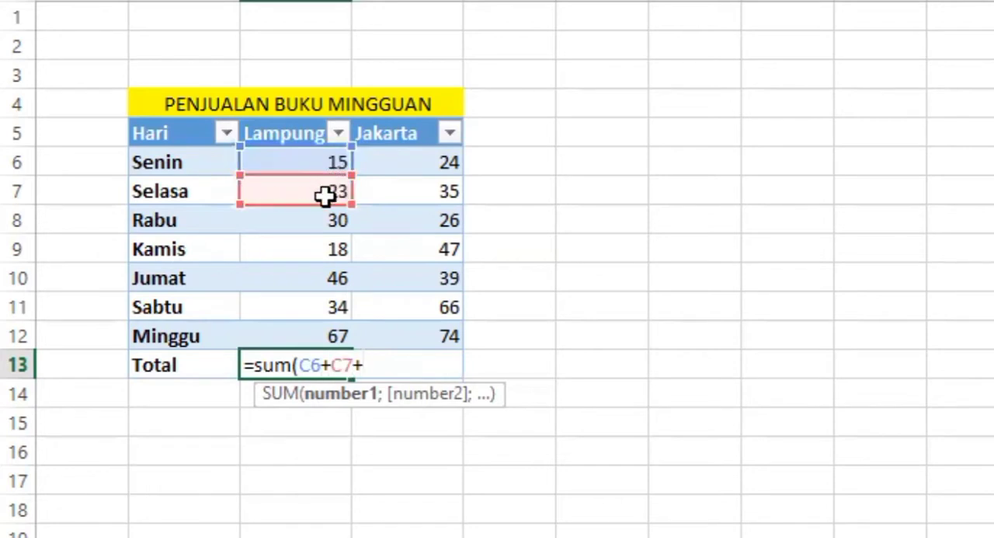
click(328, 221)
text(+)
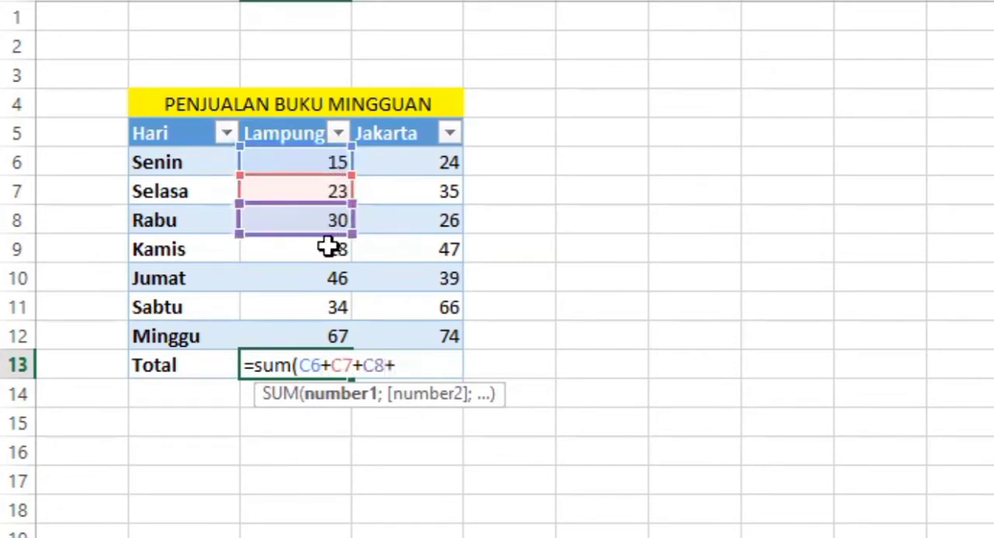
click(334, 252)
text(+)
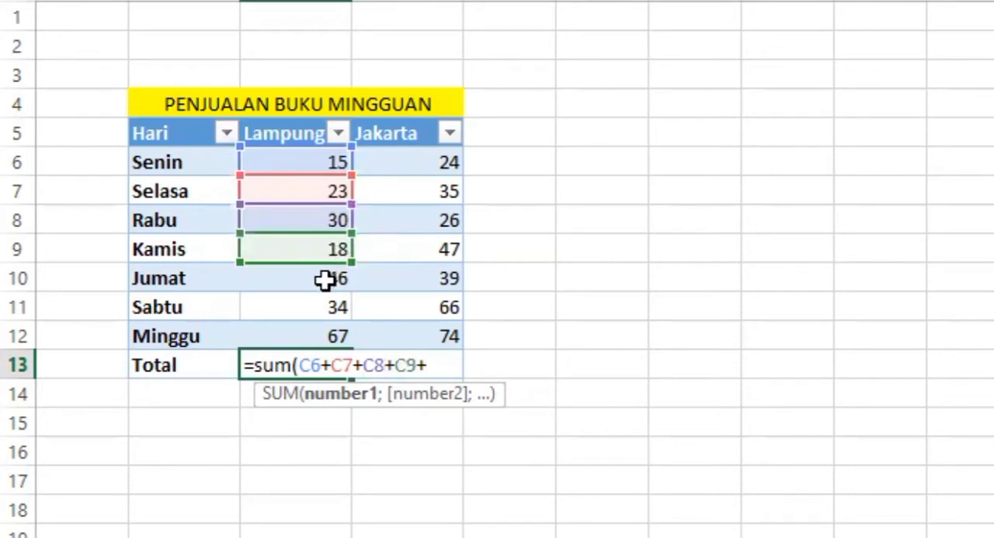
click(326, 284)
text(+)
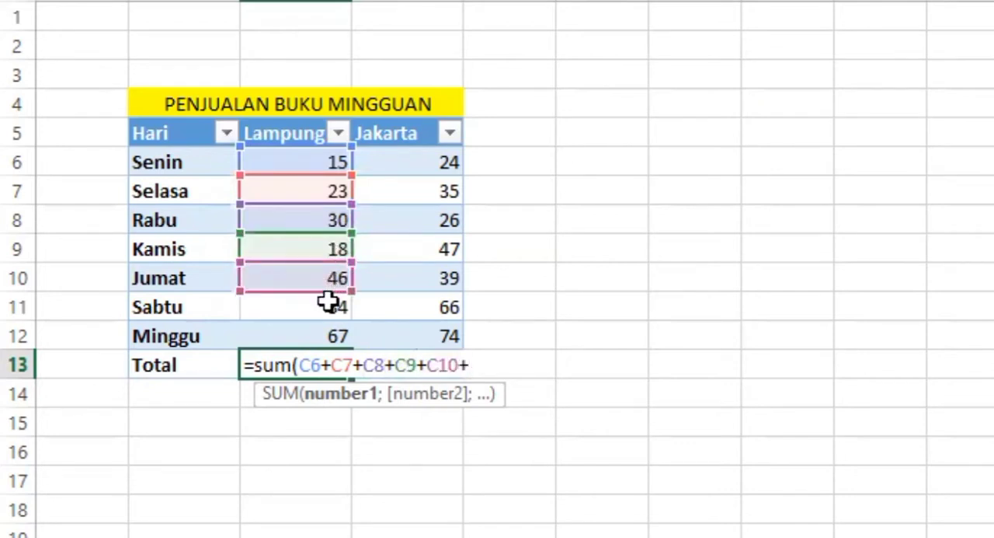
click(328, 301)
text(+)
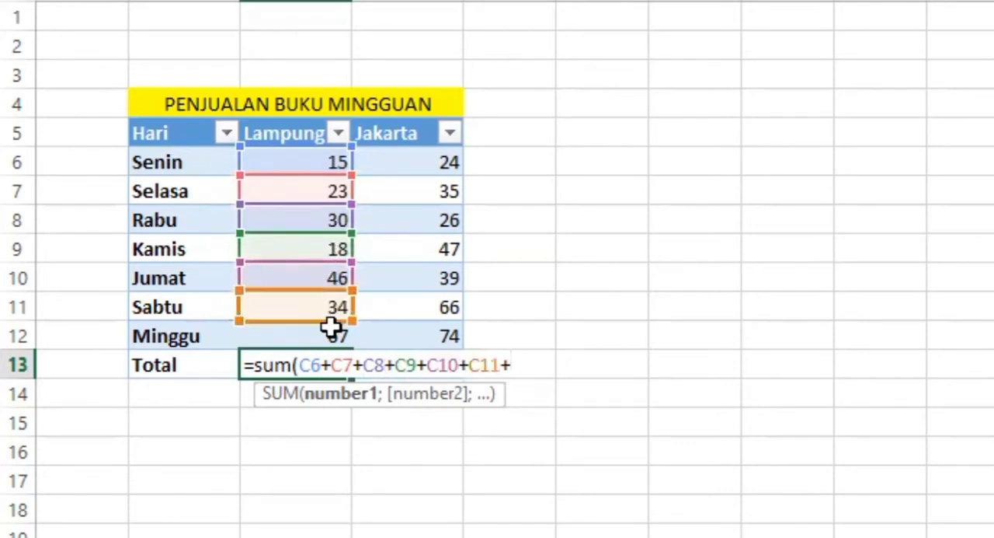
click(340, 336)
text())
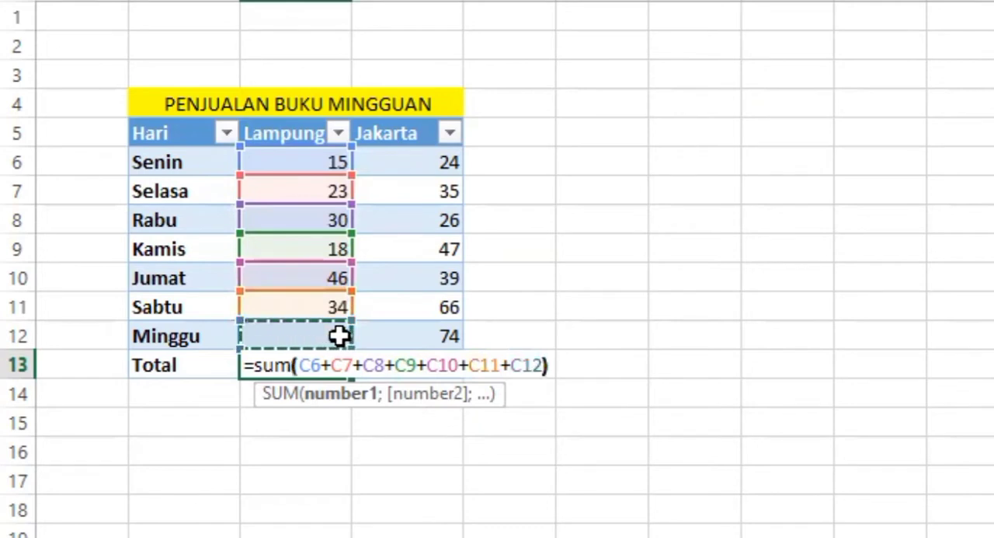
key(Return)
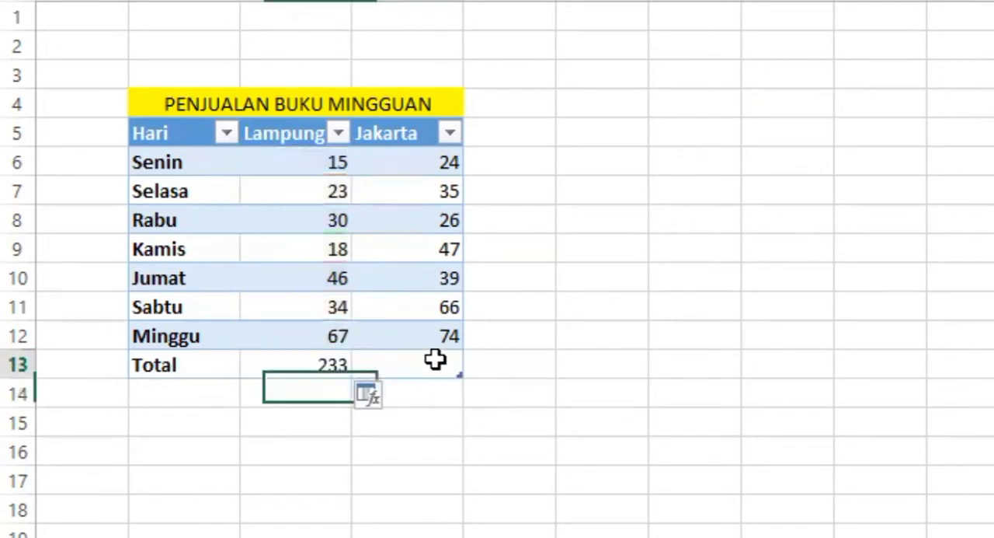
Step: Total the Jakarta sales in D13 with the range formula =sum(D6:D12)
click(437, 359)
text(=)
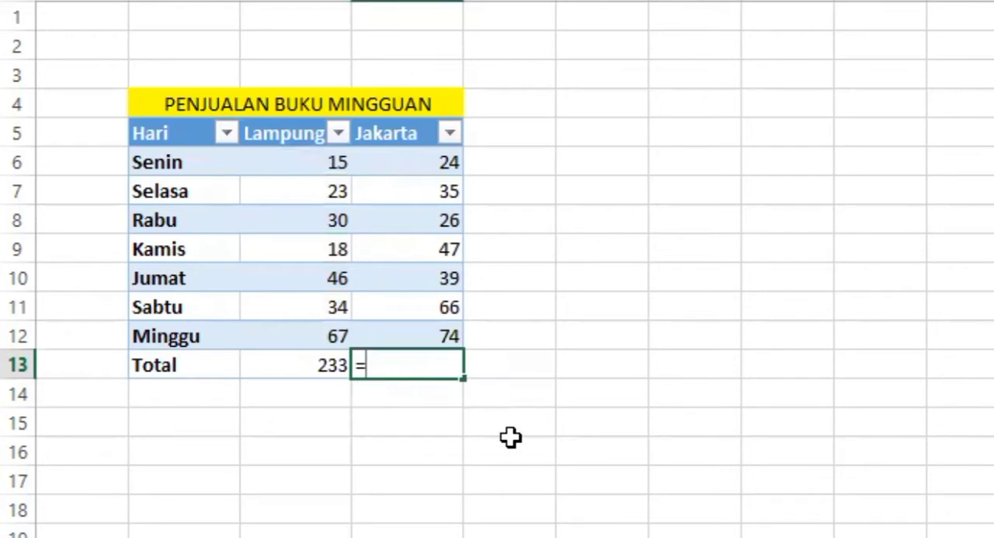
text(sum()
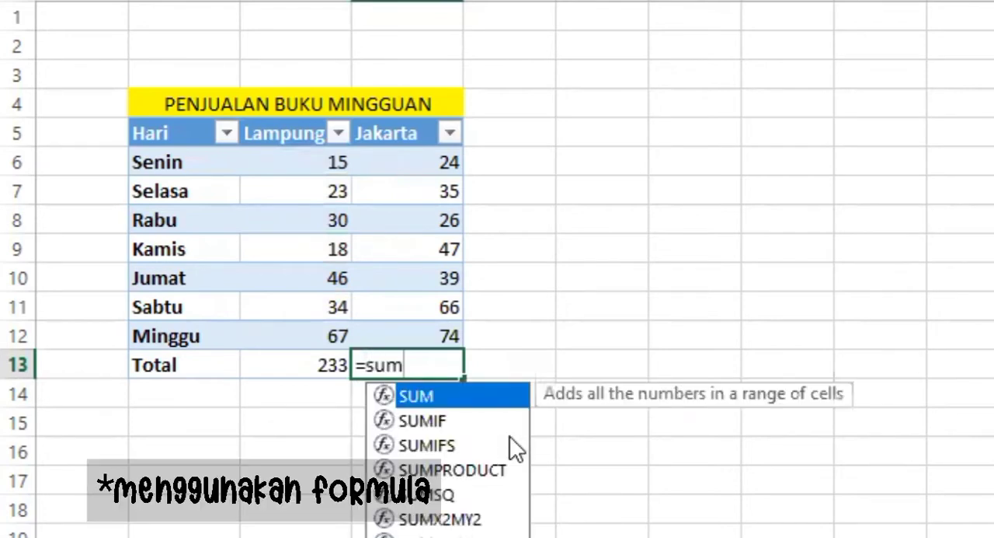
click(435, 165)
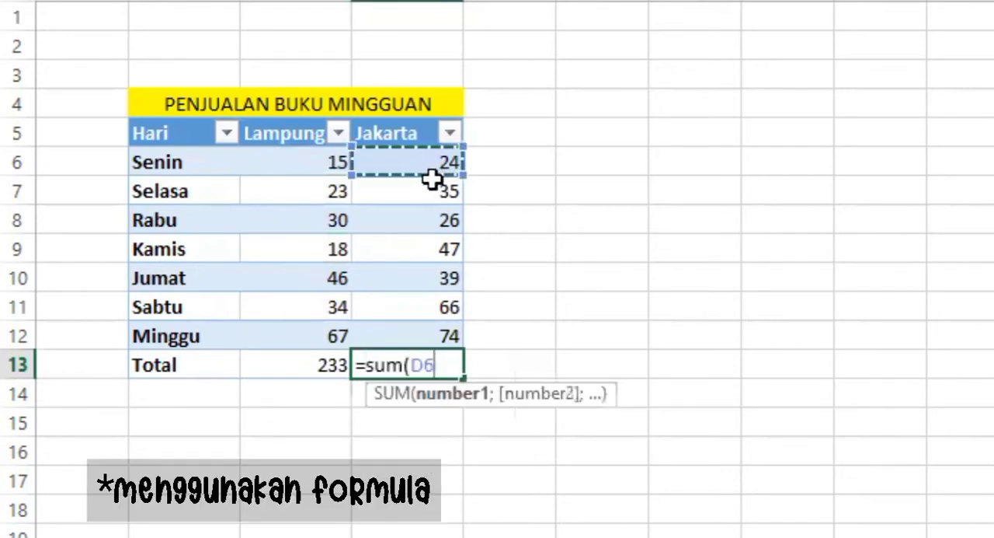
shift+click(423, 330)
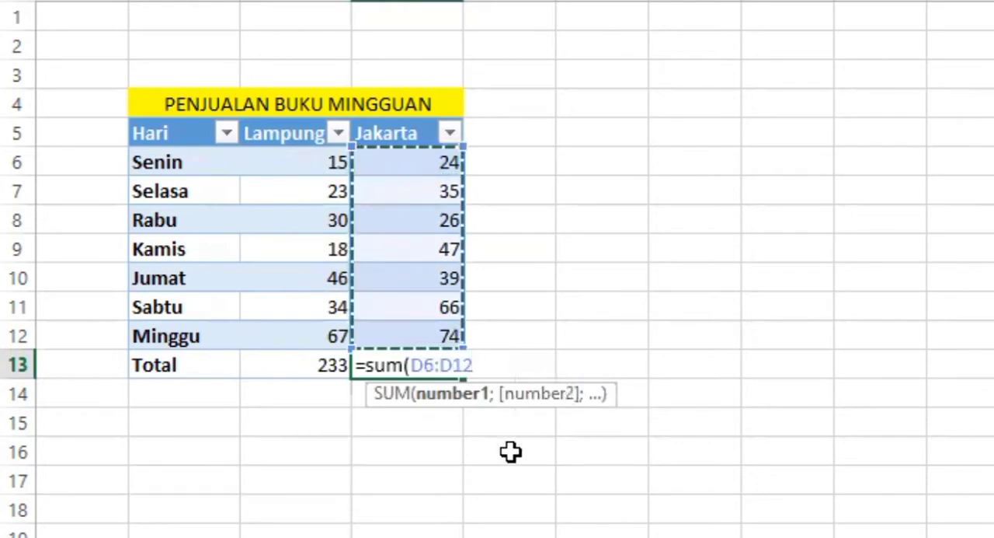
text())
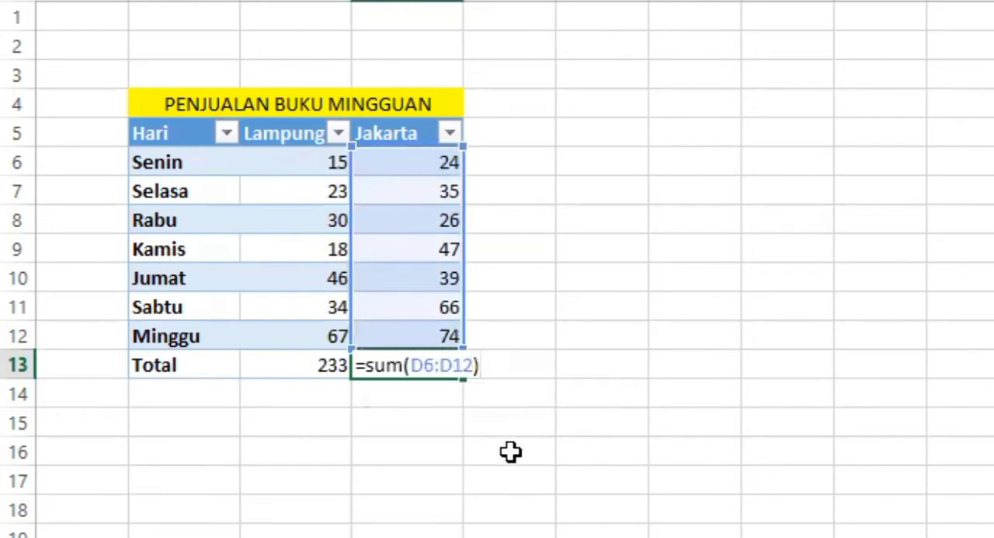
key(Return)
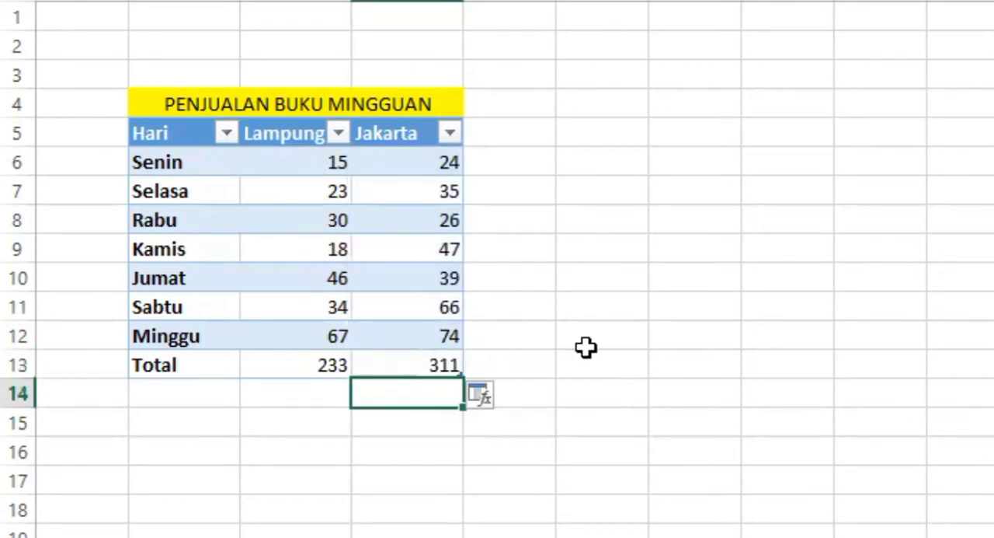
Step: Clear the Jakarta total formula from D13
key(Up)
key(ctrl+a)
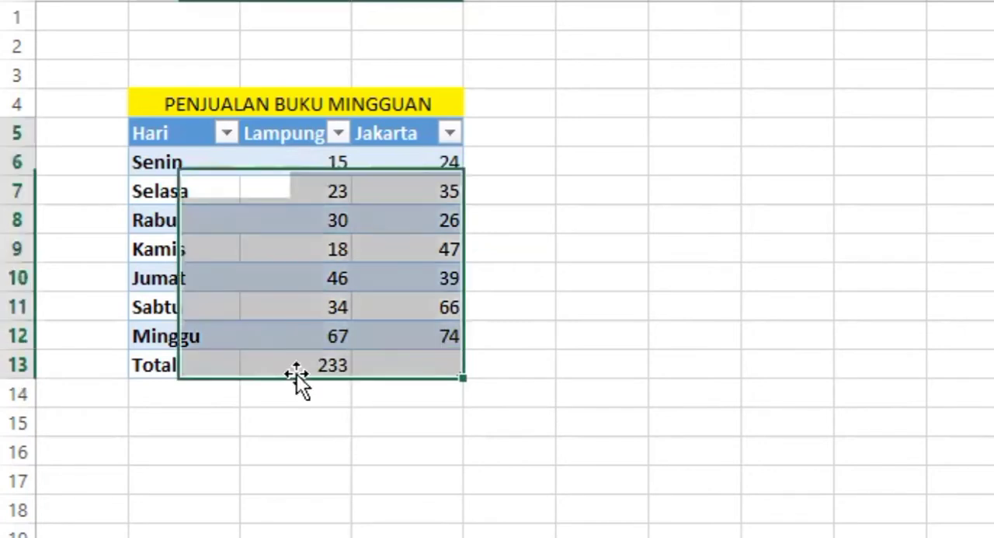
key(ctrl+a)
click(359, 367)
key(ctrl+a)
key(ctrl+a)
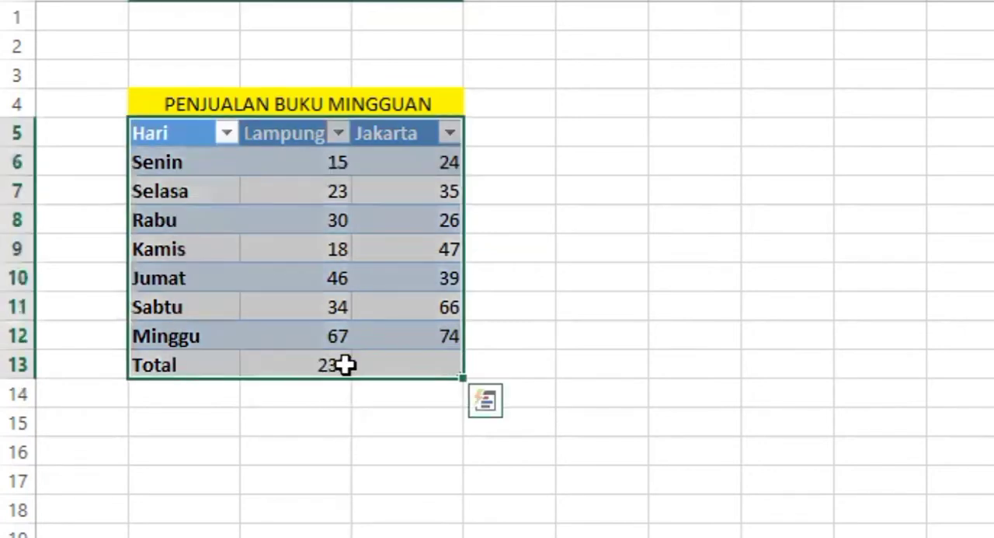
Step: Fill the Lampung total formula from C13 across into the Jakarta total cell D13
click(325, 364)
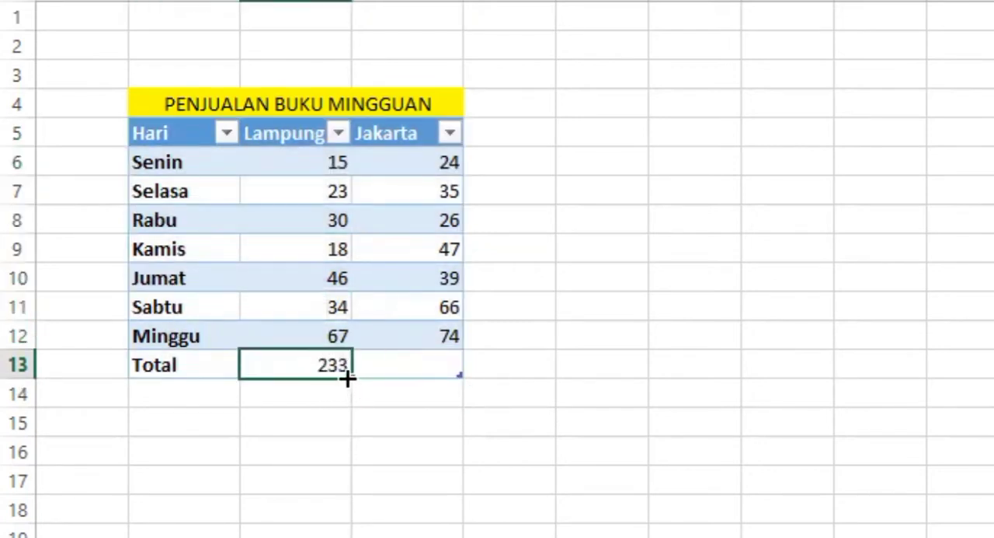
drag(347, 376, 439, 376)
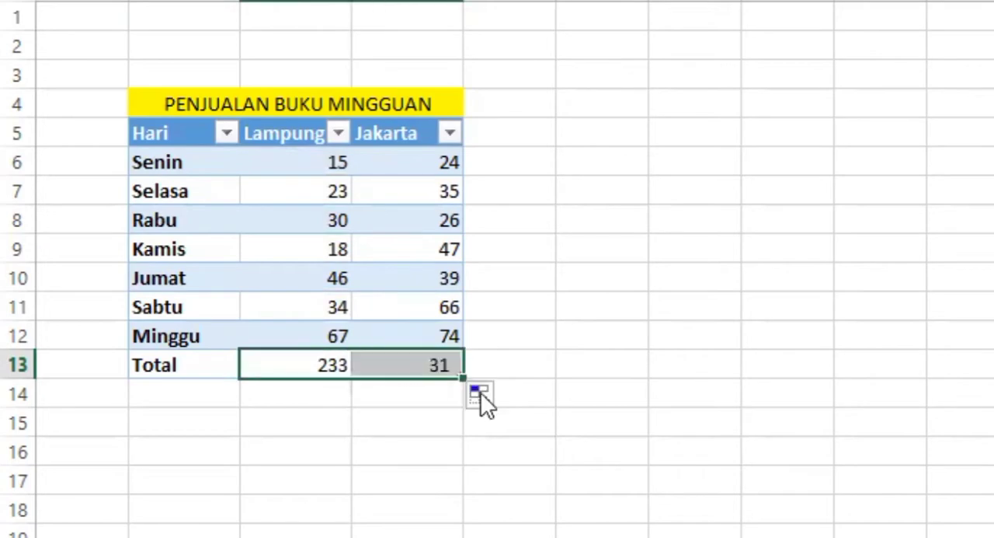
click(583, 399)
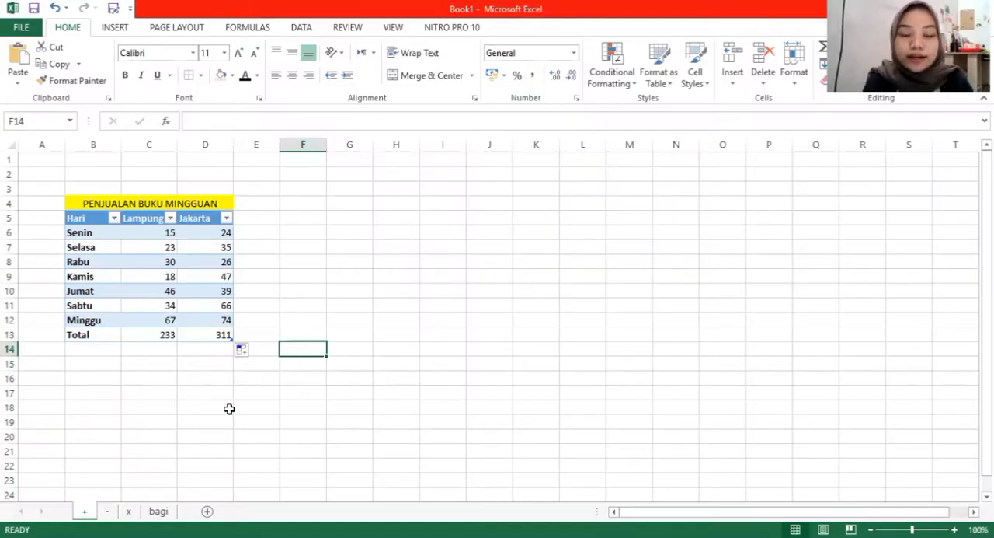
click(117, 511)
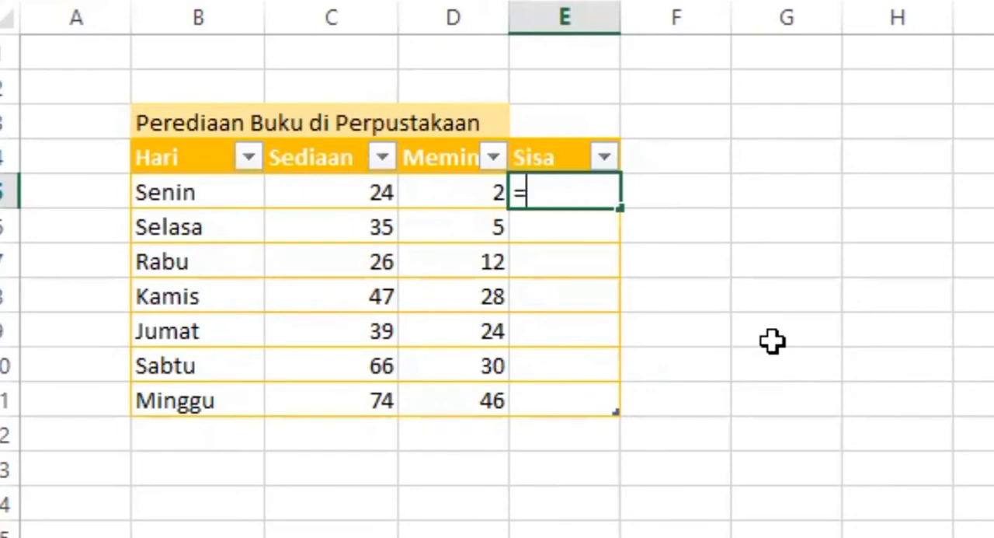
click(386, 193)
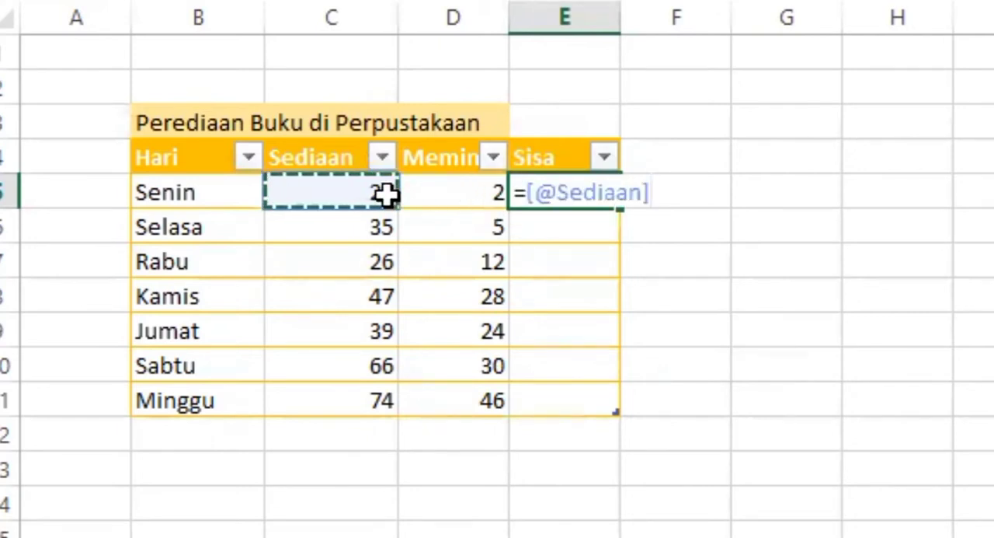
text(-)
click(475, 193)
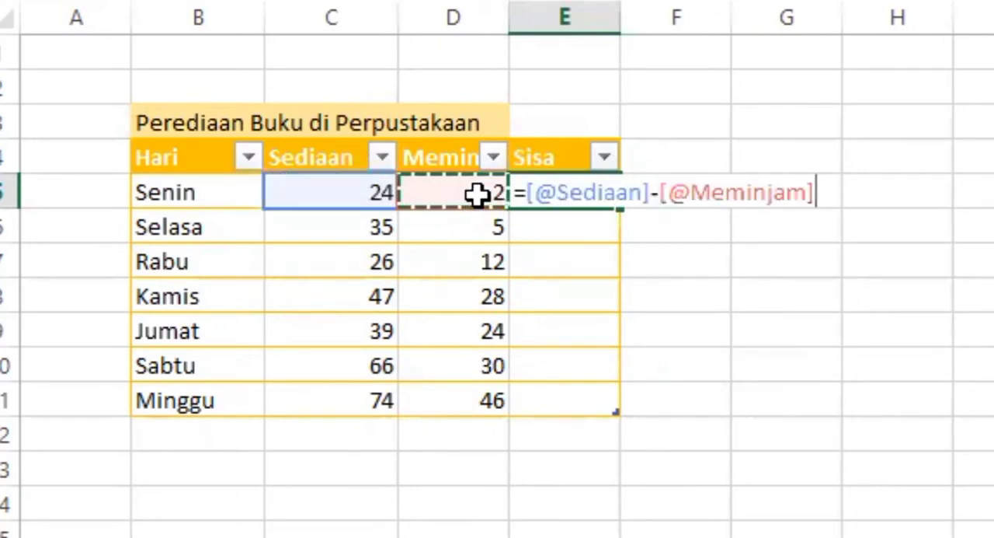
key(Return)
Step: Fill the Sisa formula from E5 down through E11 for the remaining days
click(369, 233)
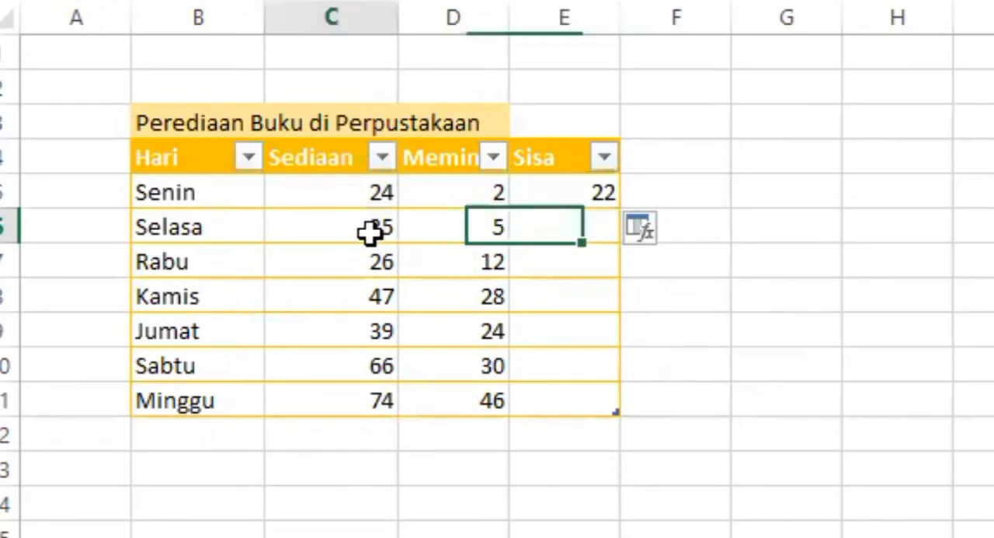
click(593, 233)
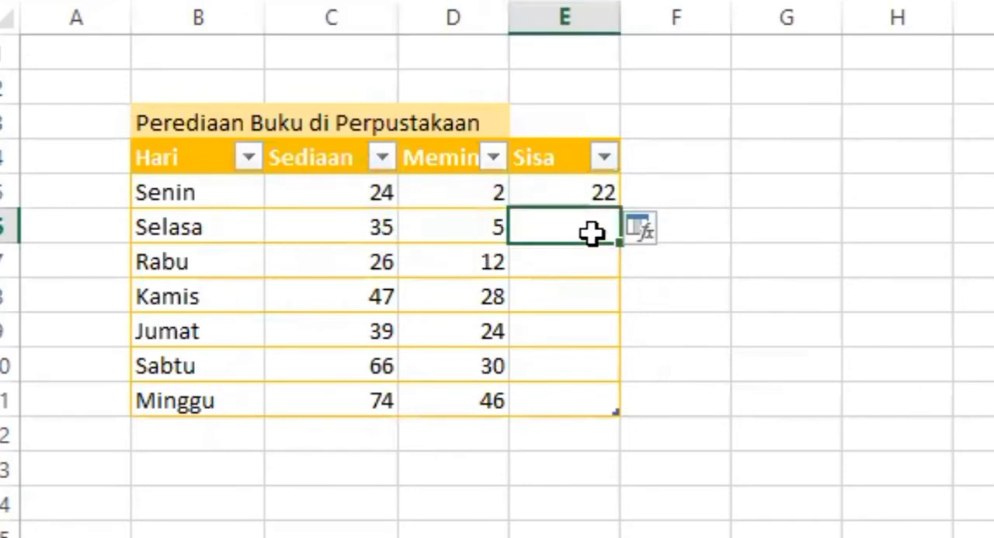
click(605, 194)
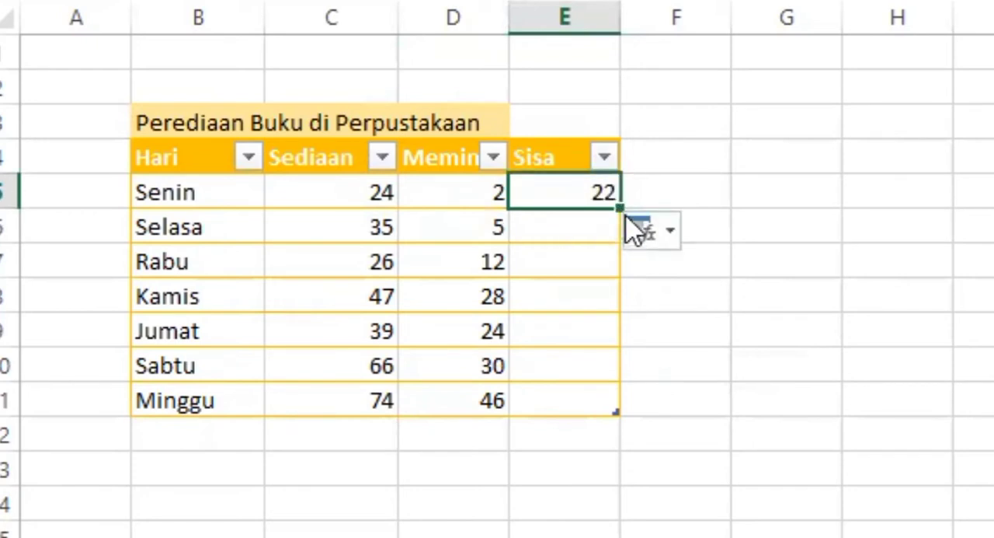
drag(620, 207, 632, 411)
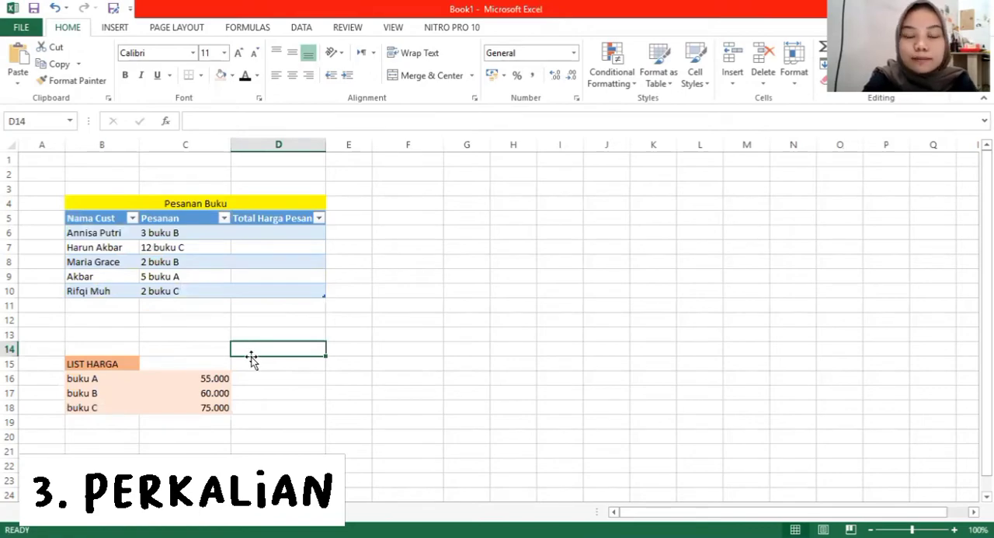
Step: Enter a formula in D6 multiplying the buku B price in C17 by 3 for the first customer's order total
click(290, 235)
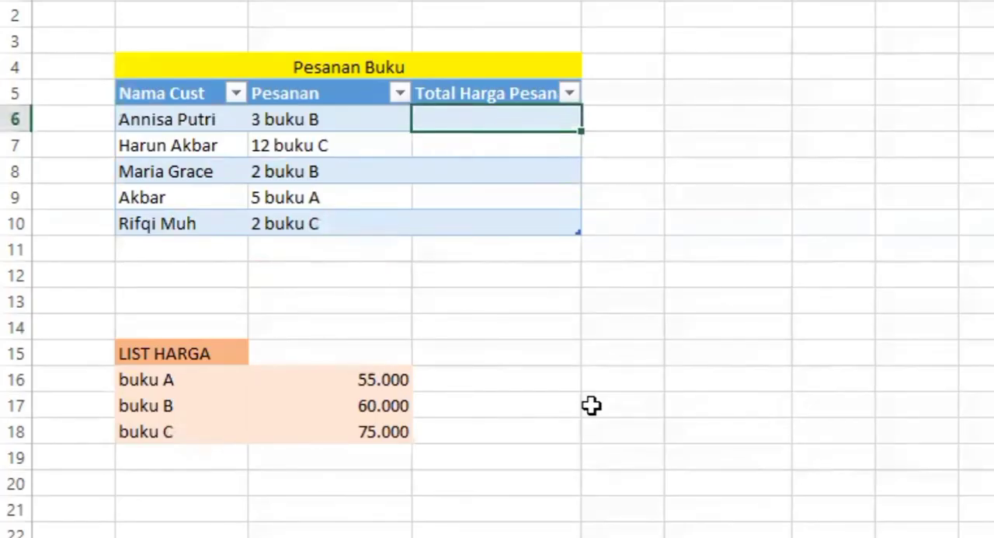
text(=)
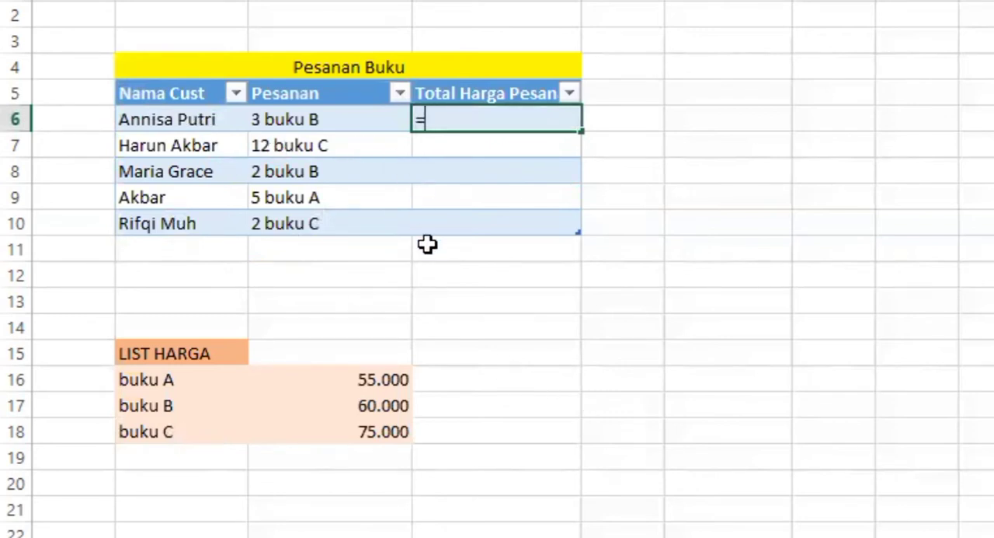
click(345, 405)
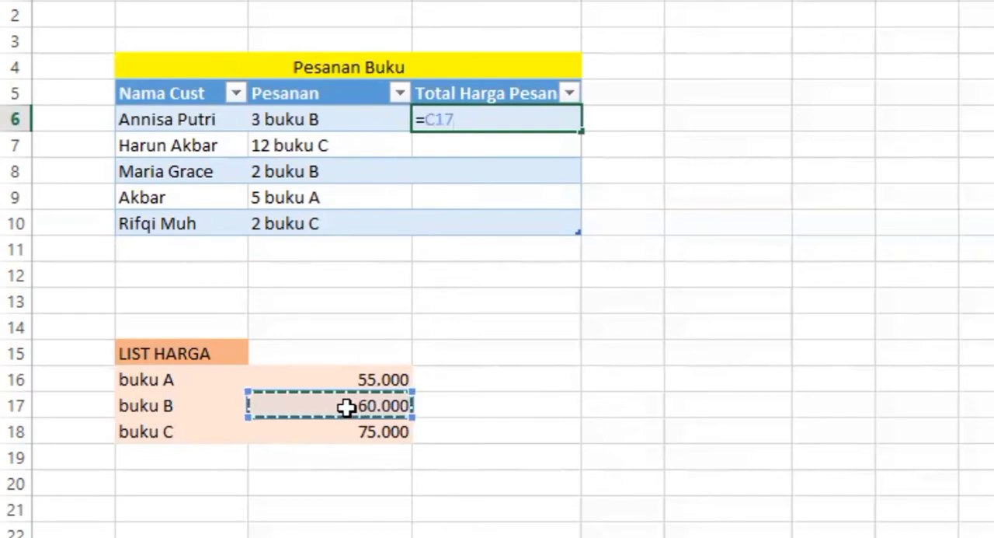
text(*)
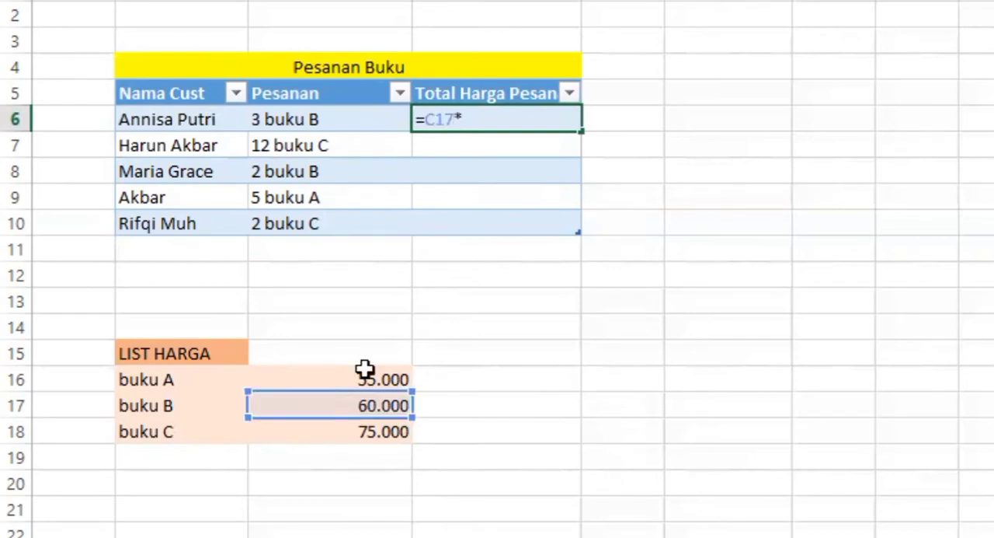
key(Return)
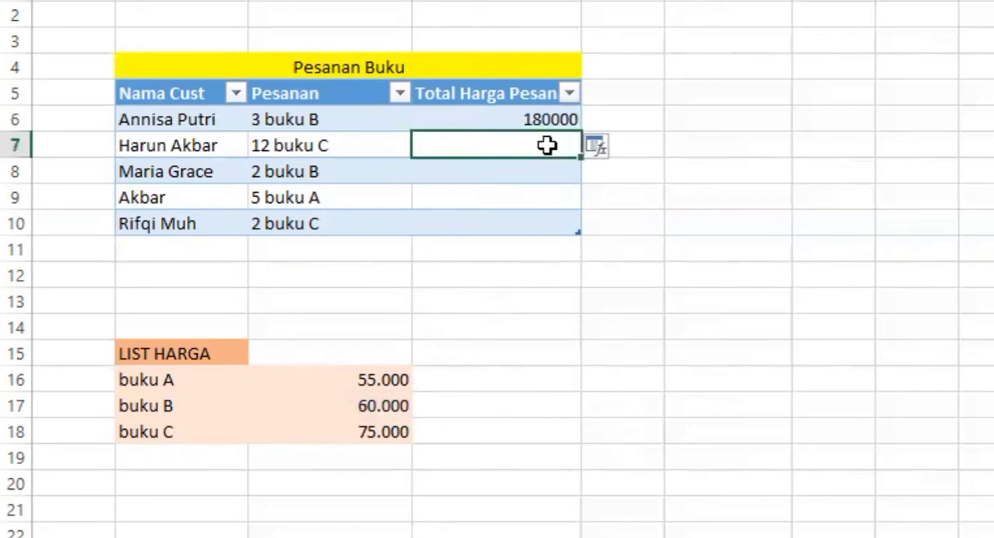
Step: Enter =C18*12 in D7 to calculate the total price of the 12 buku C order
text(=)
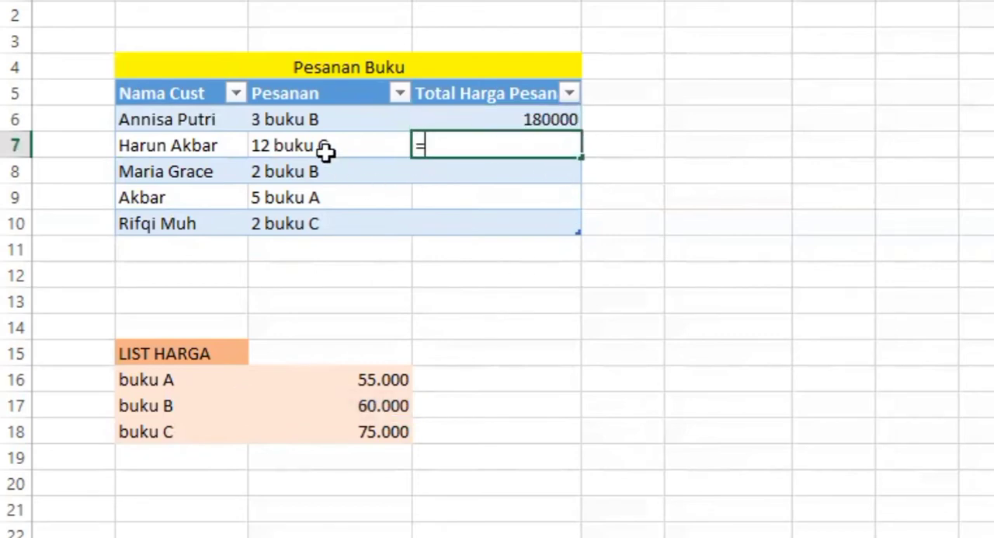
click(373, 440)
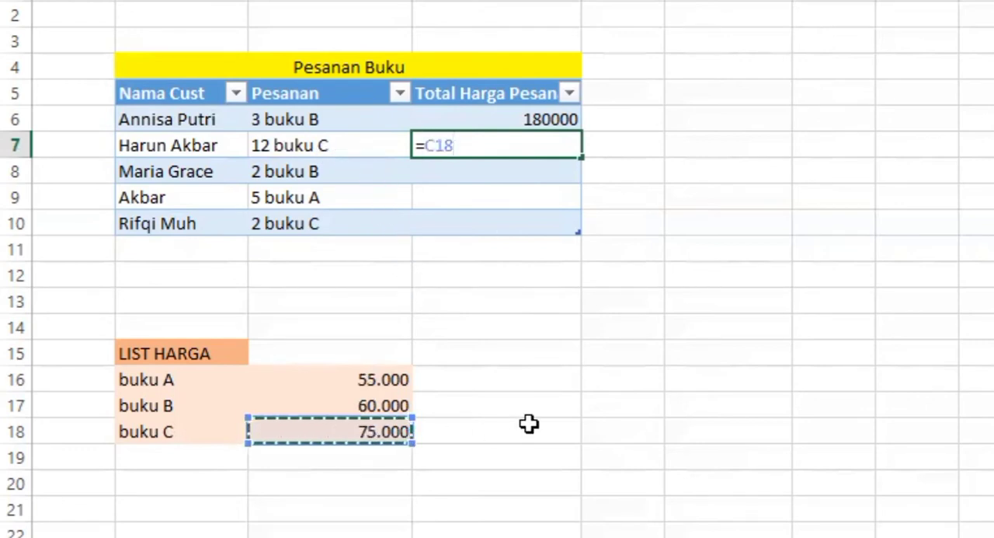
text(*)
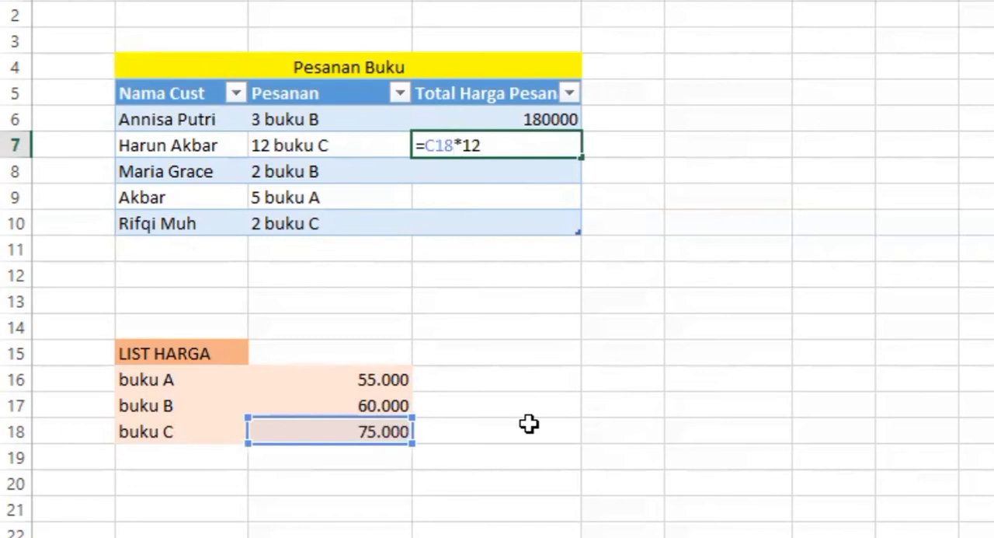
key(Return)
Step: Enter =C17*2 in D8 to calculate the total price of the 2 buku B order
text(=)
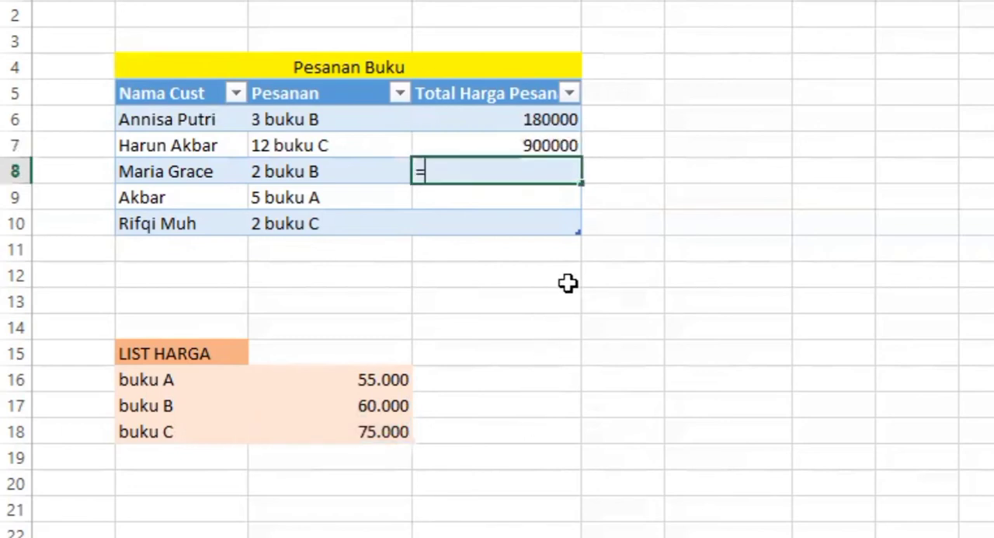
click(388, 405)
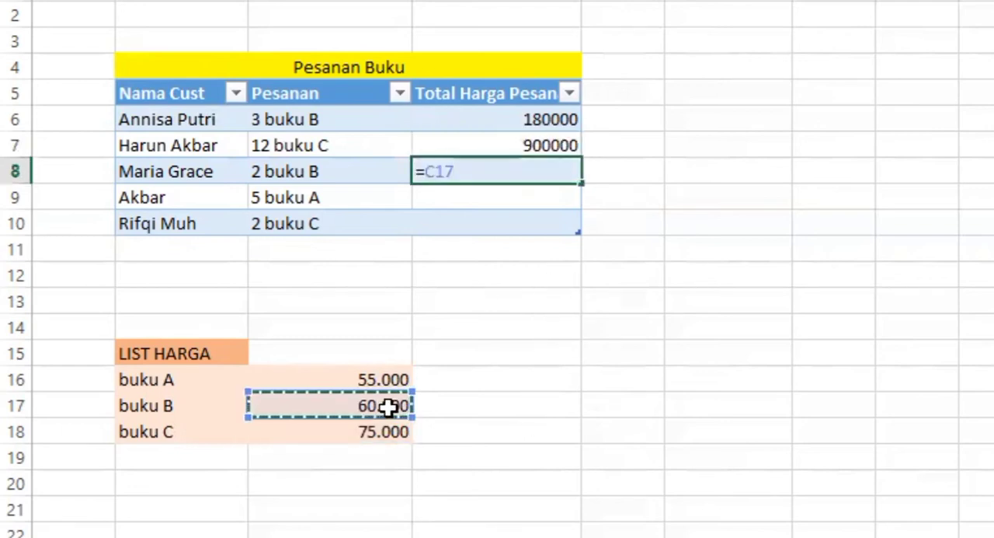
text(*)
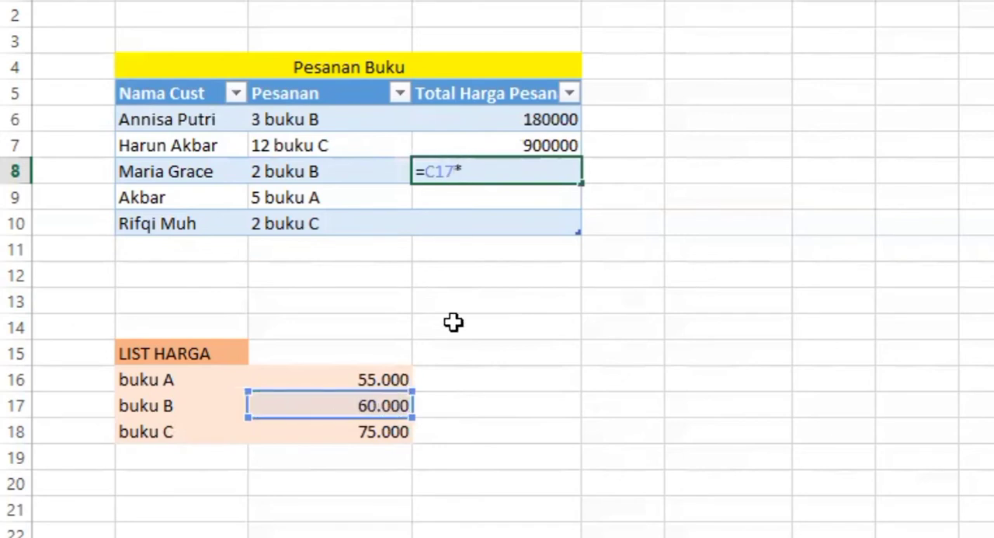
text(2)
key(Return)
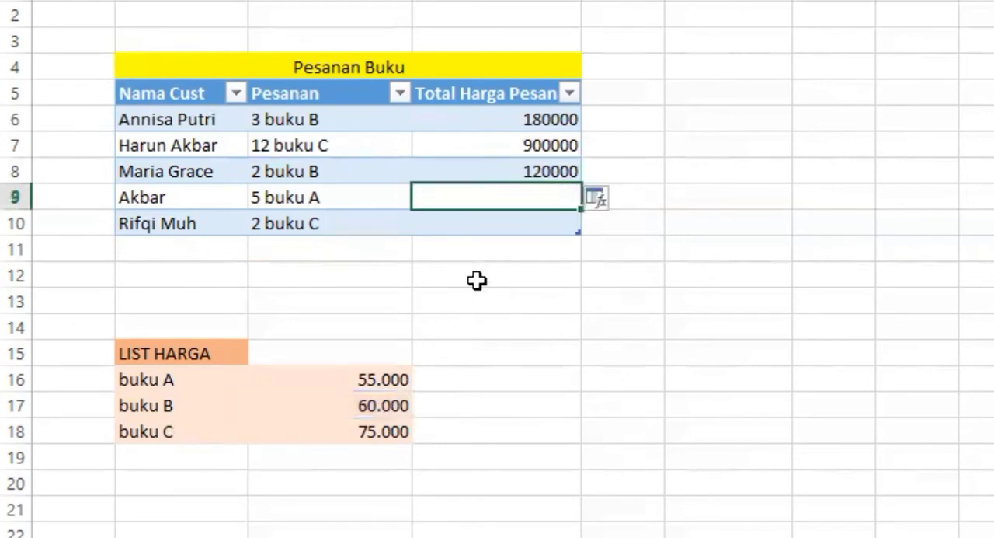
Step: Enter =C16*5 in D9 to calculate the total price of the 5 buku A order
text(=)
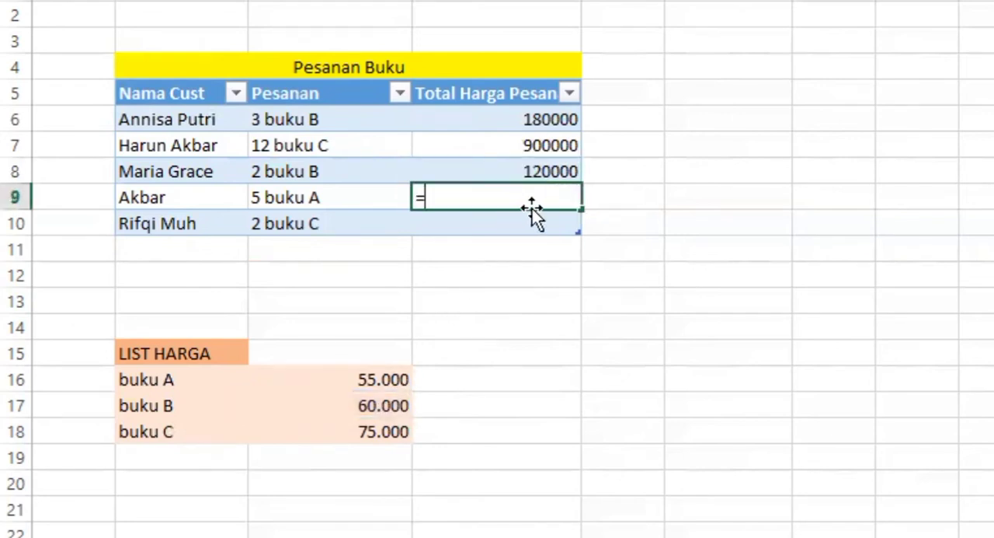
click(371, 400)
click(380, 378)
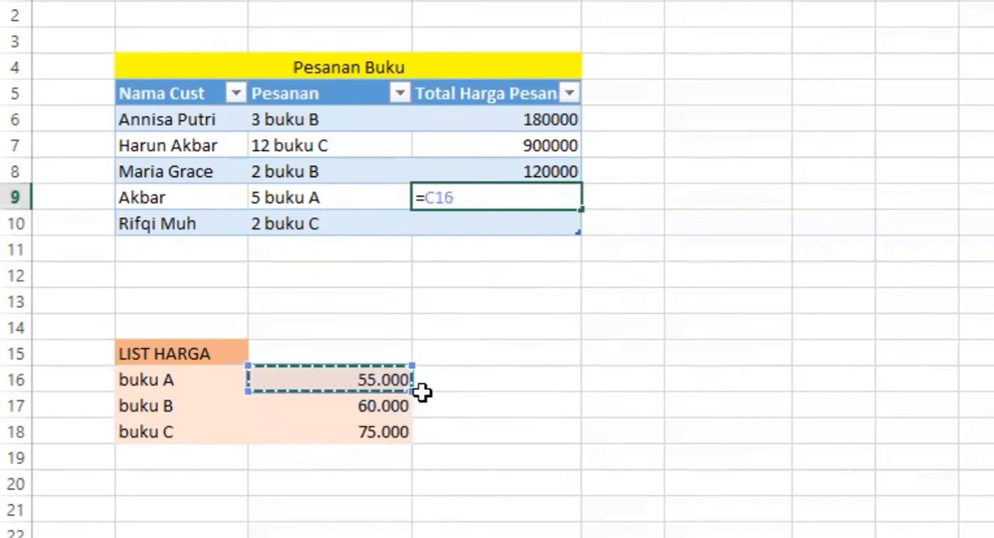
text(*)
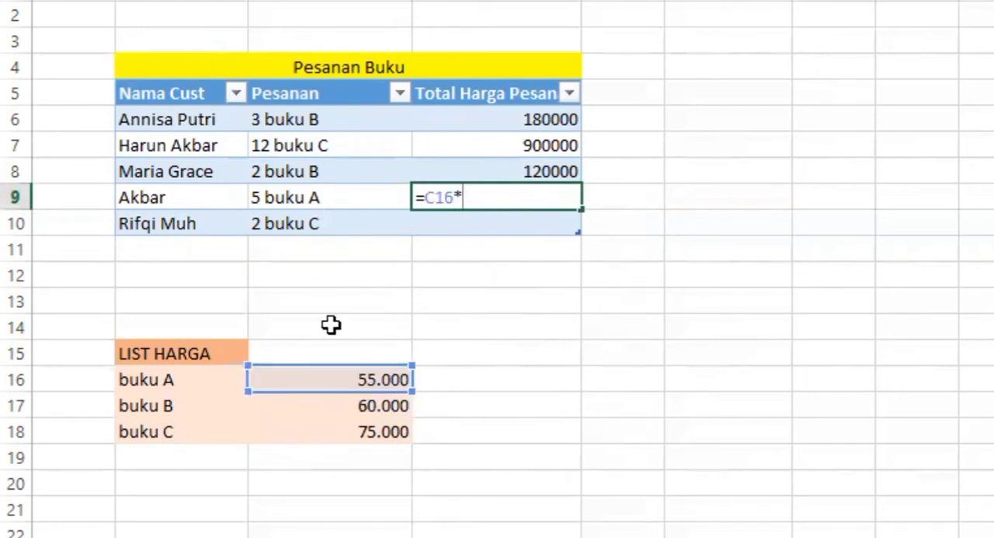
key(Return)
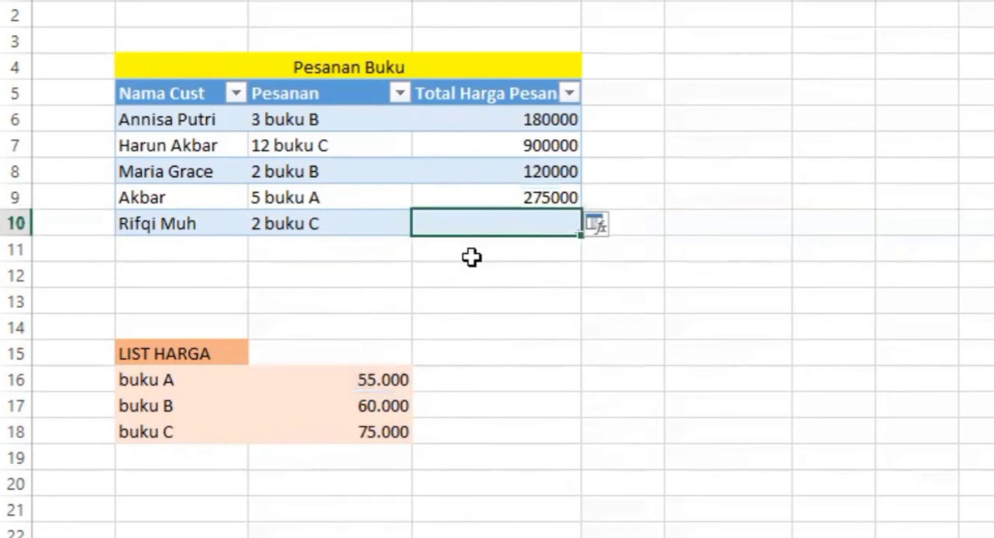
Step: Enter =C18*2 in D10 to calculate the total price of the 2 buku C order
text(=)
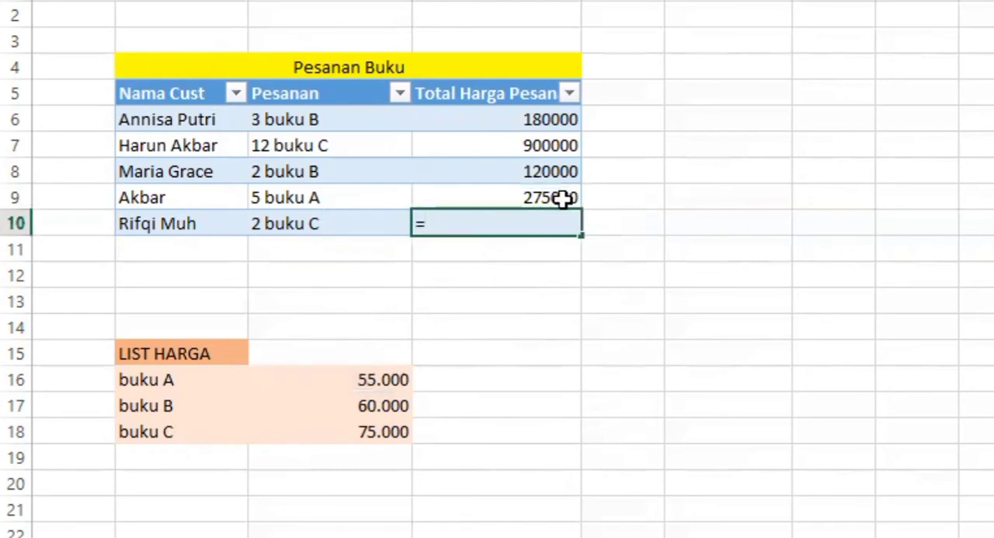
click(381, 433)
text(*)
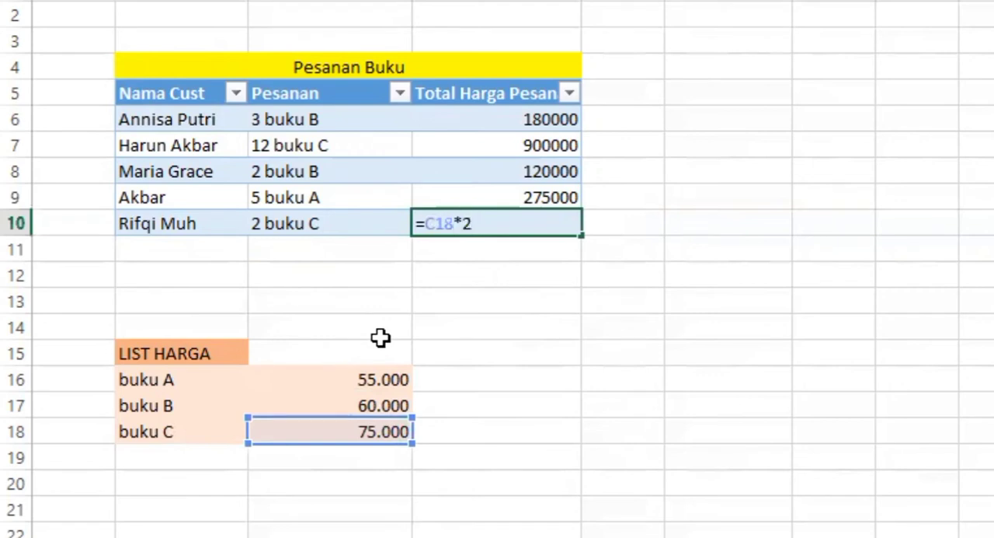
key(Return)
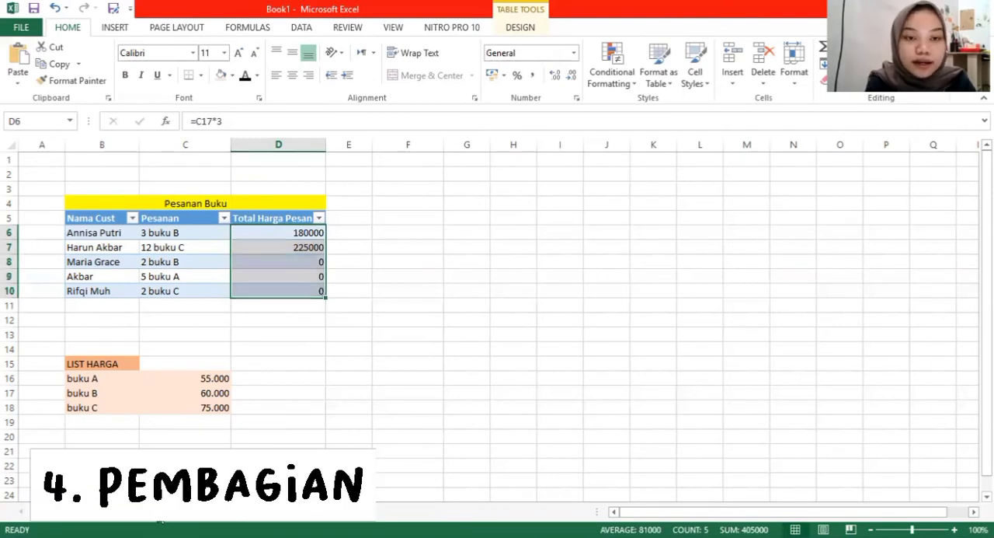
Step: On the "bagi" sheet, clear the existing pembagian result in C17
click(158, 511)
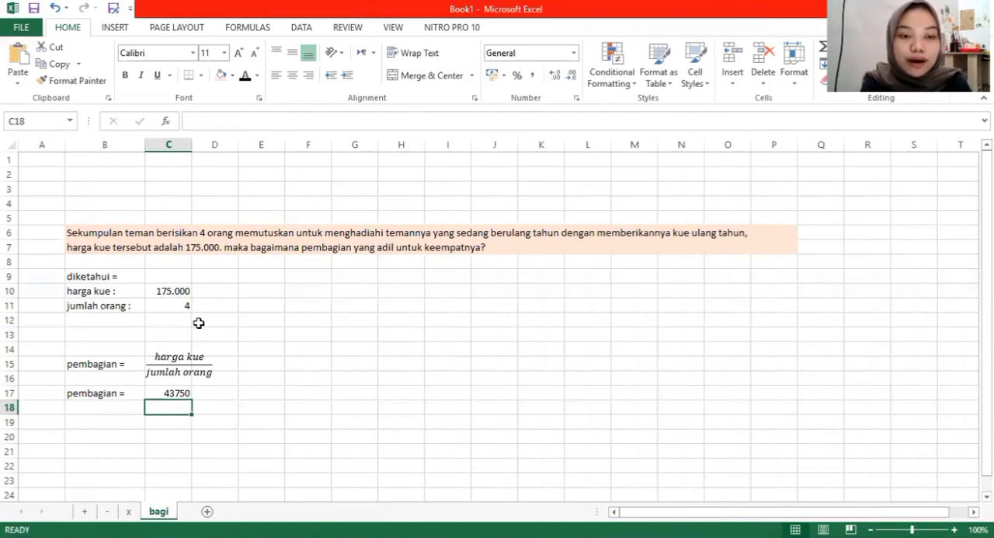
click(179, 394)
key(BackSpace)
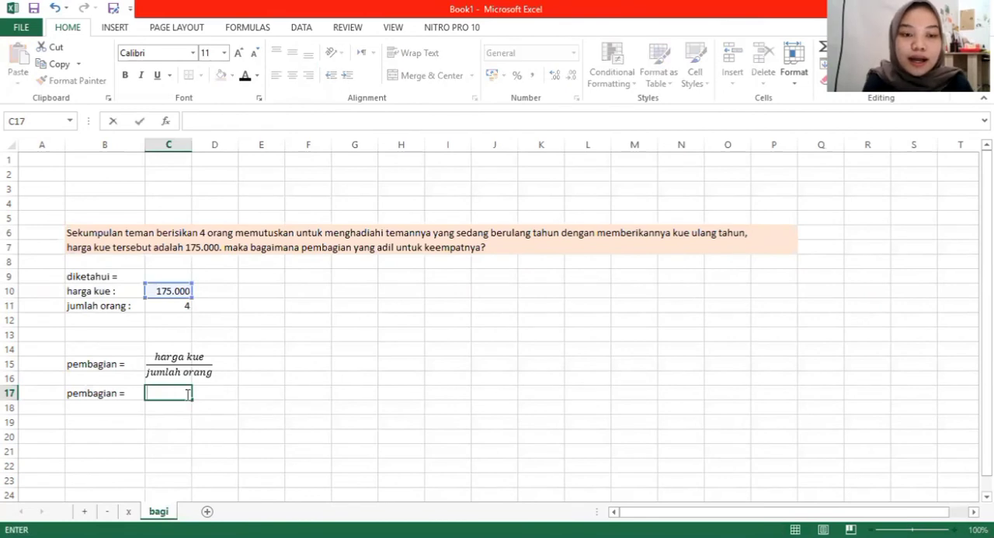
click(241, 401)
click(164, 394)
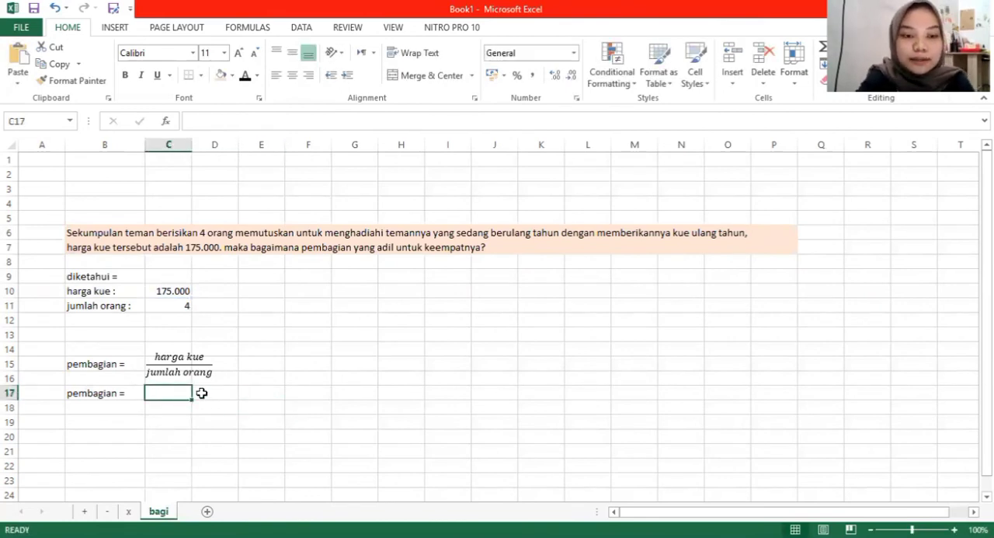
Step: Enter =C10/4 in C17 to divide the harga kue equally among the four people
text(=)
click(179, 291)
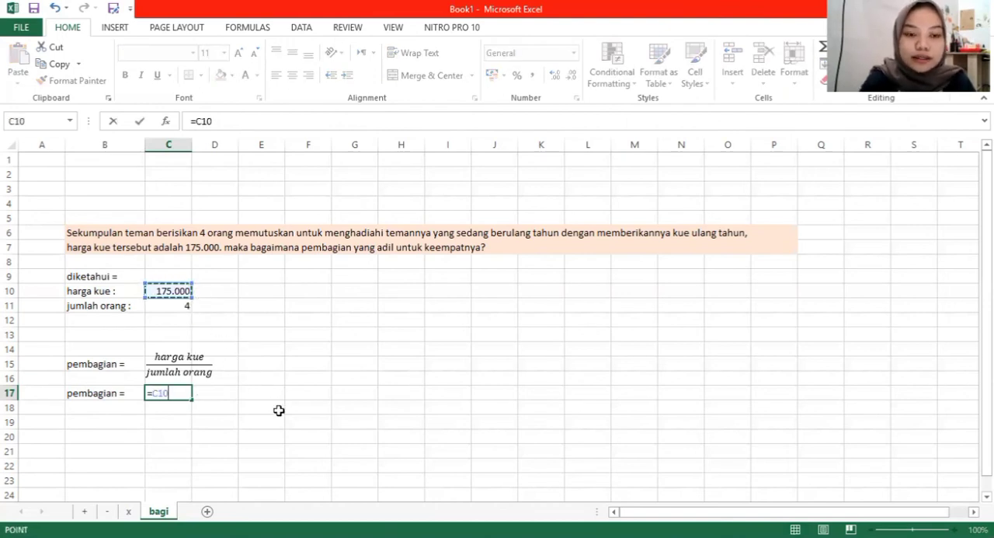
text(/4)
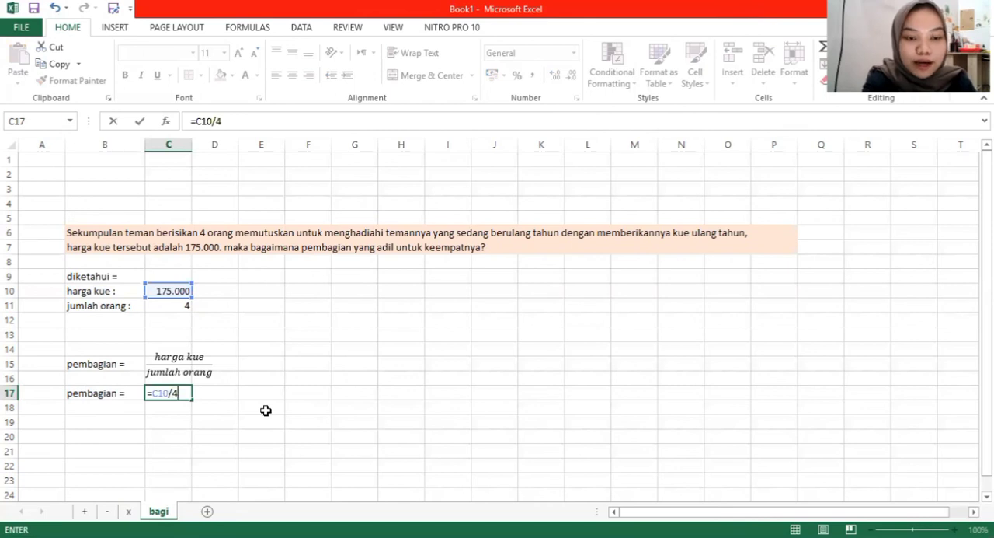
key(Return)
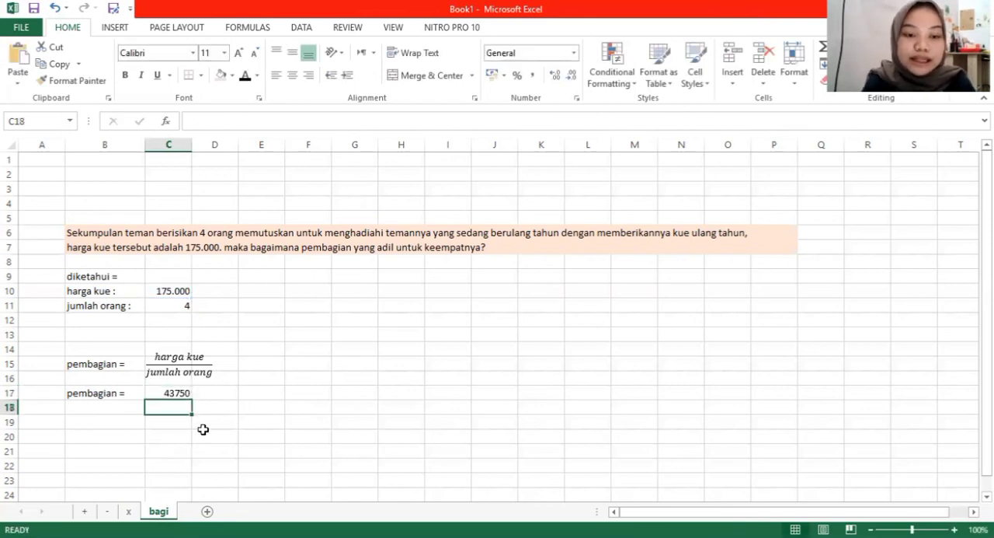